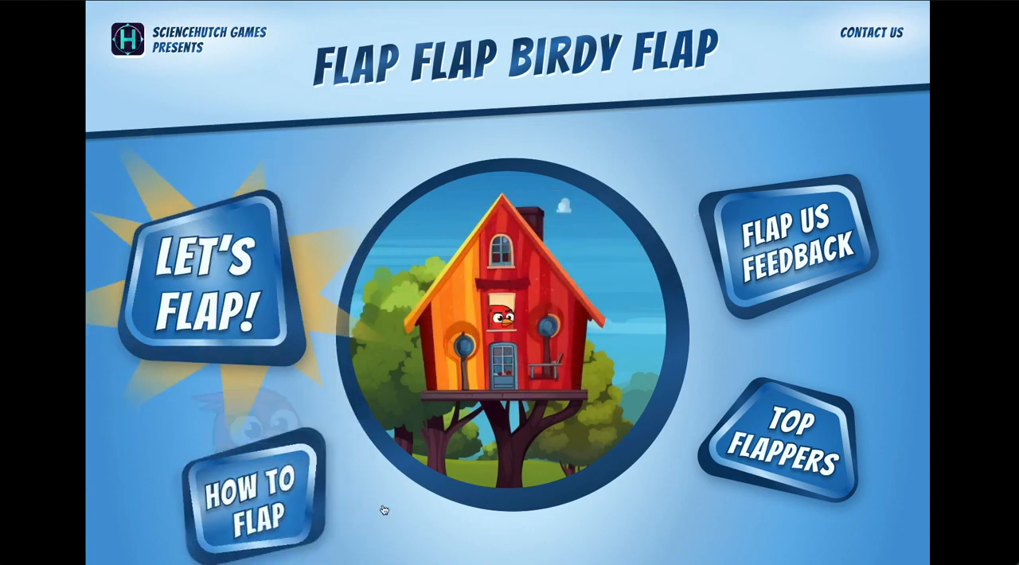
scroll(650, 423, down, 1)
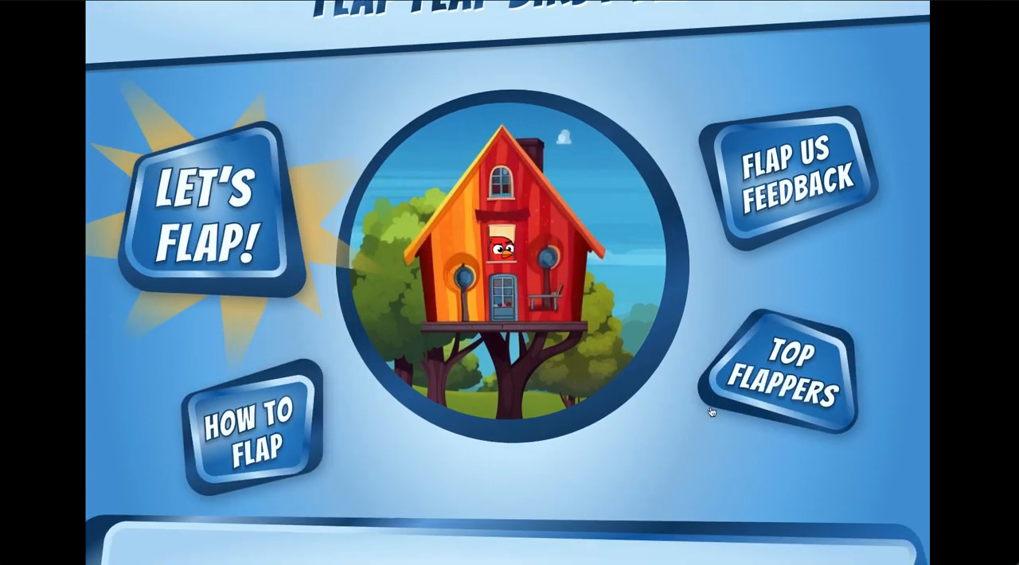
scroll(757, 374, up, 1)
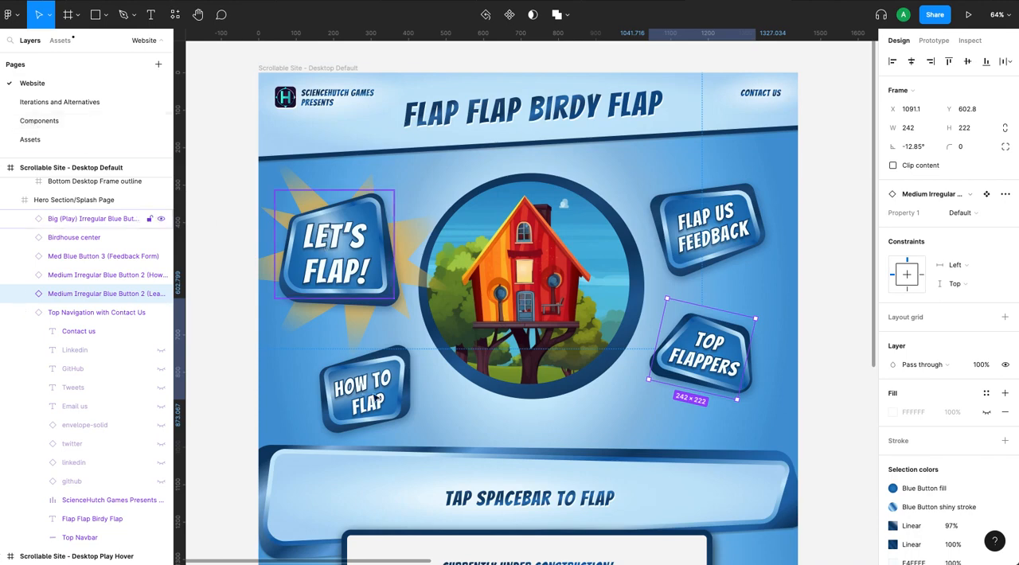
Open the Components page and examine the gradient shading on the How To Flap, Flap Us Feedback and Top Flappers button variants.
click(47, 121)
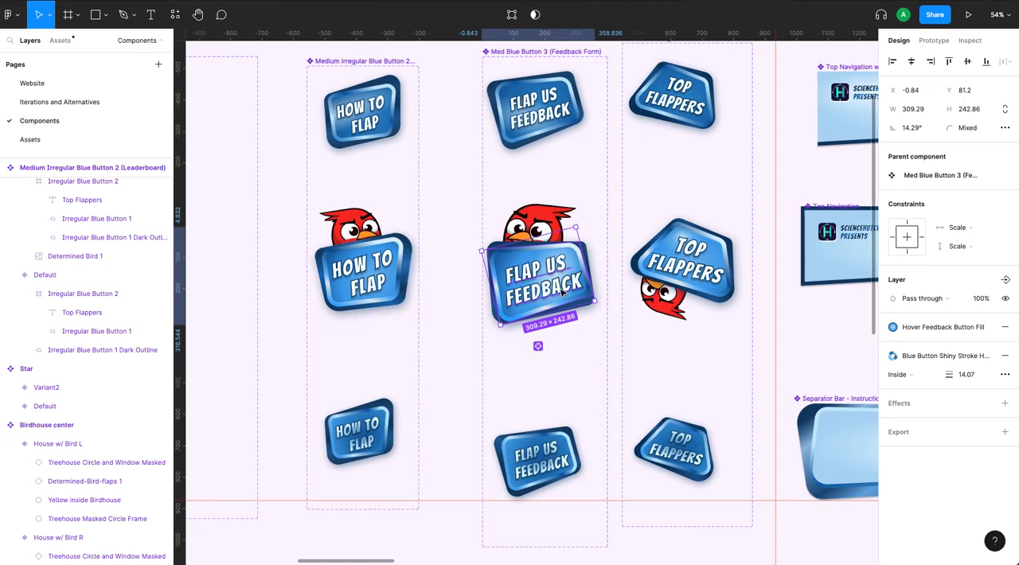
scroll(562, 292, up, 2)
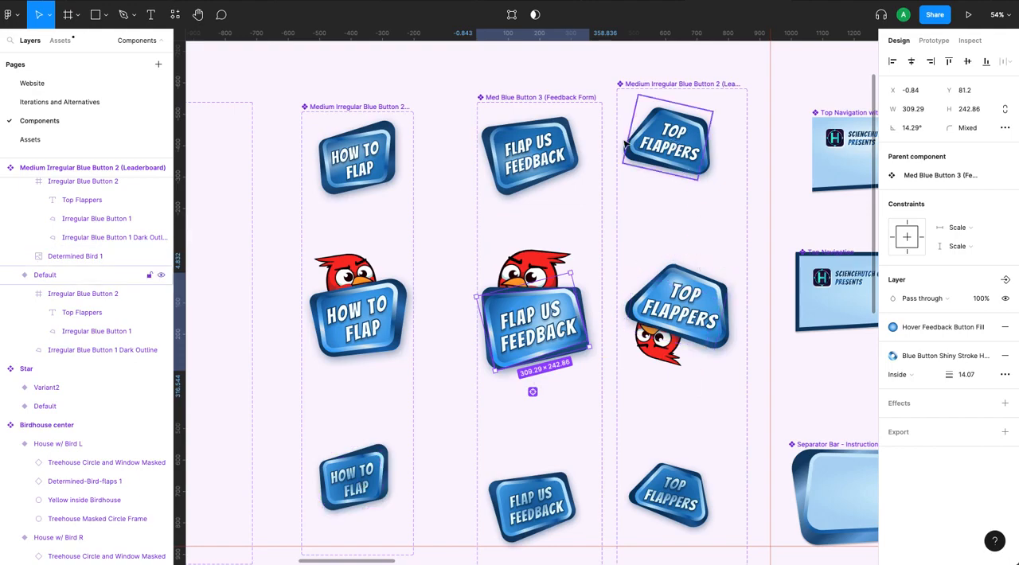
scroll(580, 201, up, 5)
scroll(579, 201, up, 3)
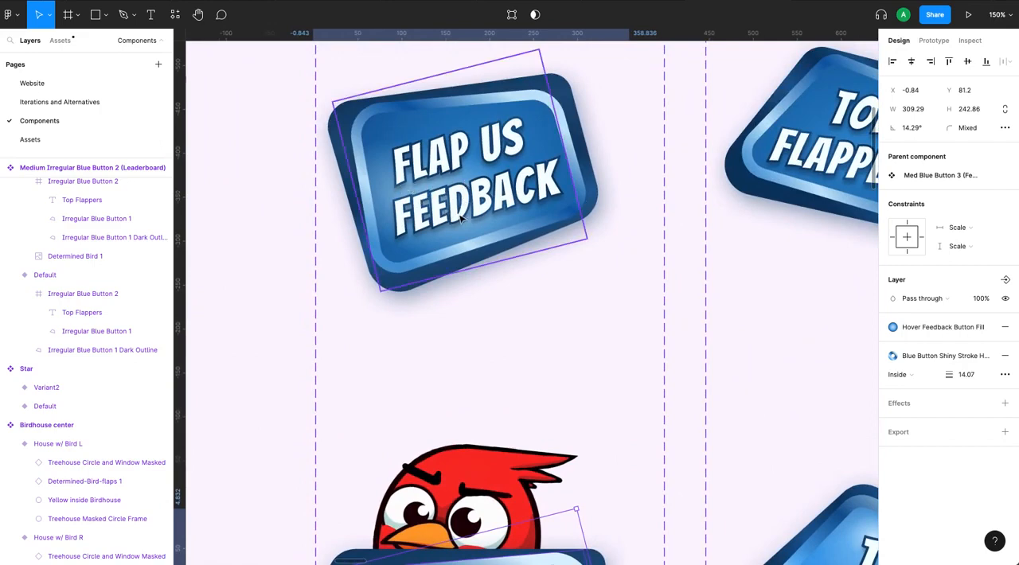
scroll(489, 226, left, 10)
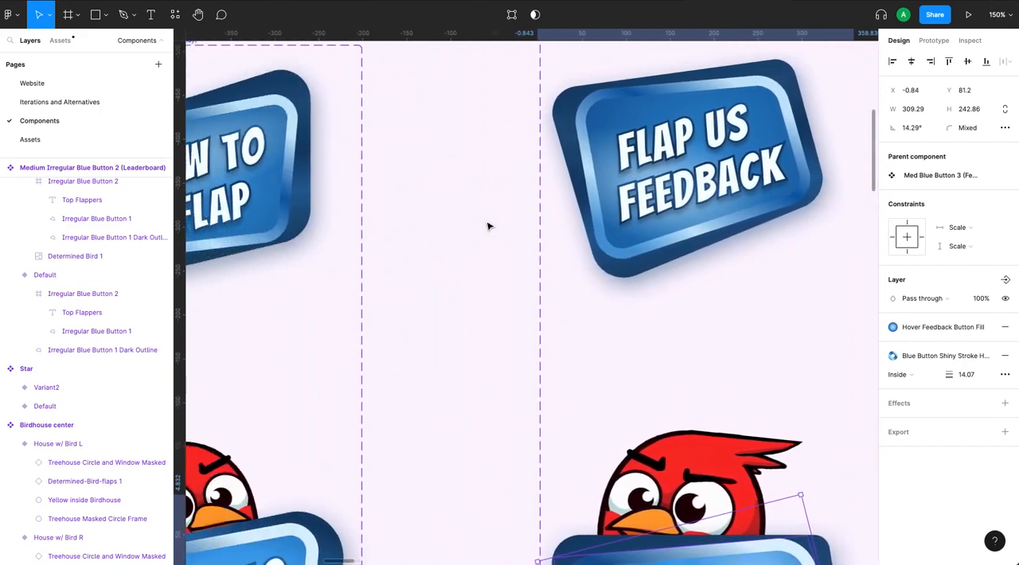
scroll(489, 226, left, 1)
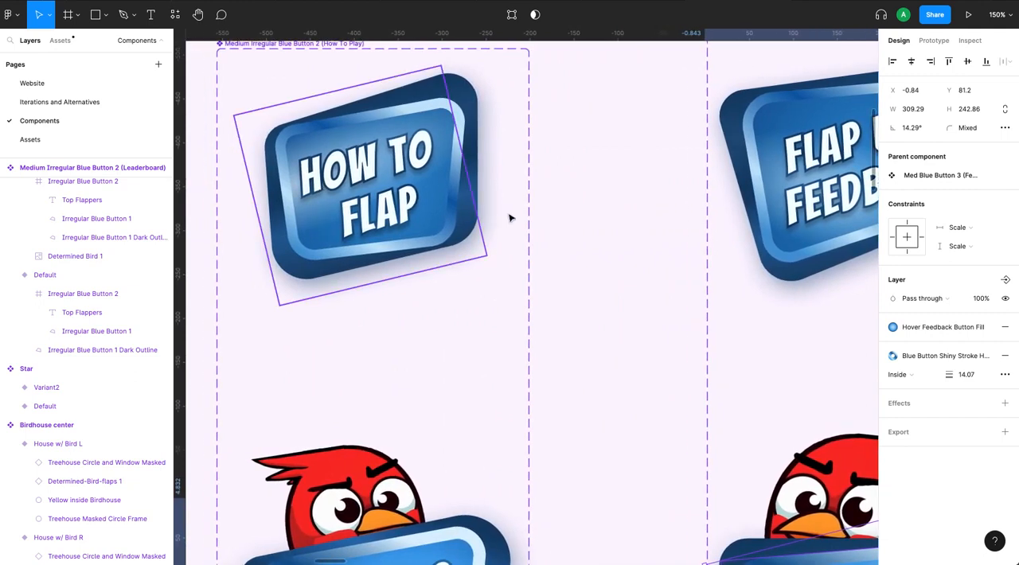
scroll(713, 214, right, 5)
scroll(713, 213, down, 2)
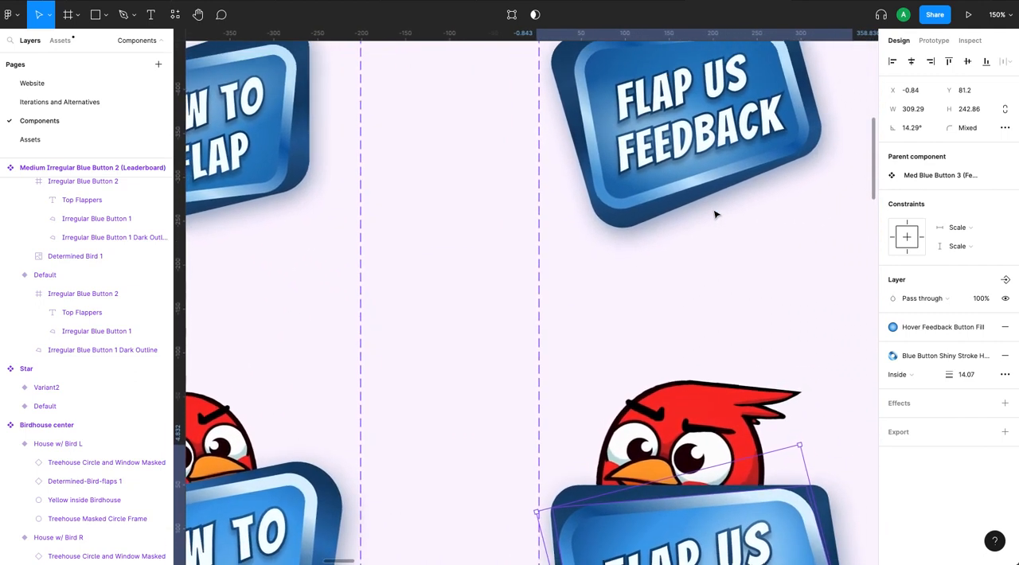
scroll(714, 214, down, 5)
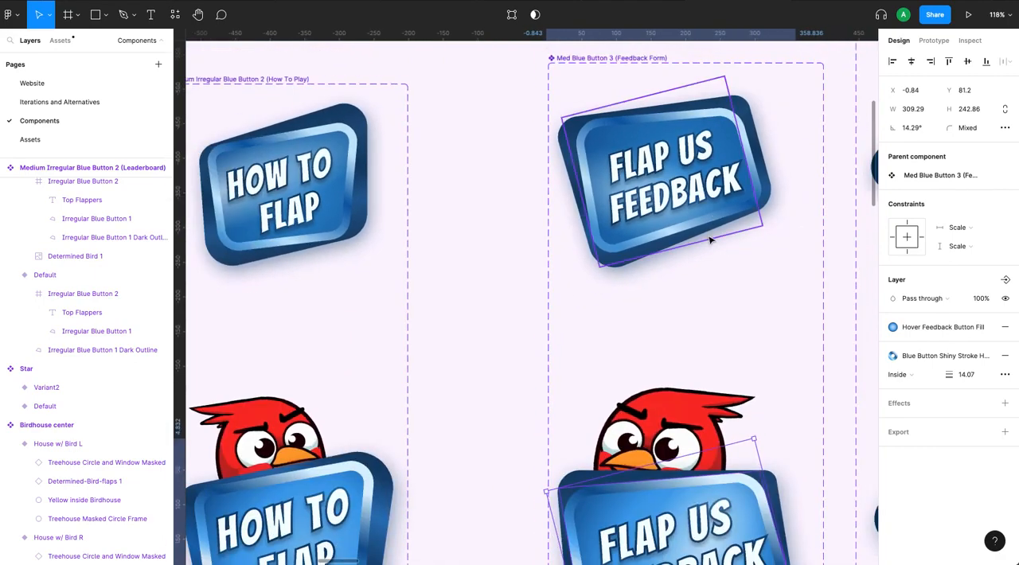
scroll(735, 260, down, 5)
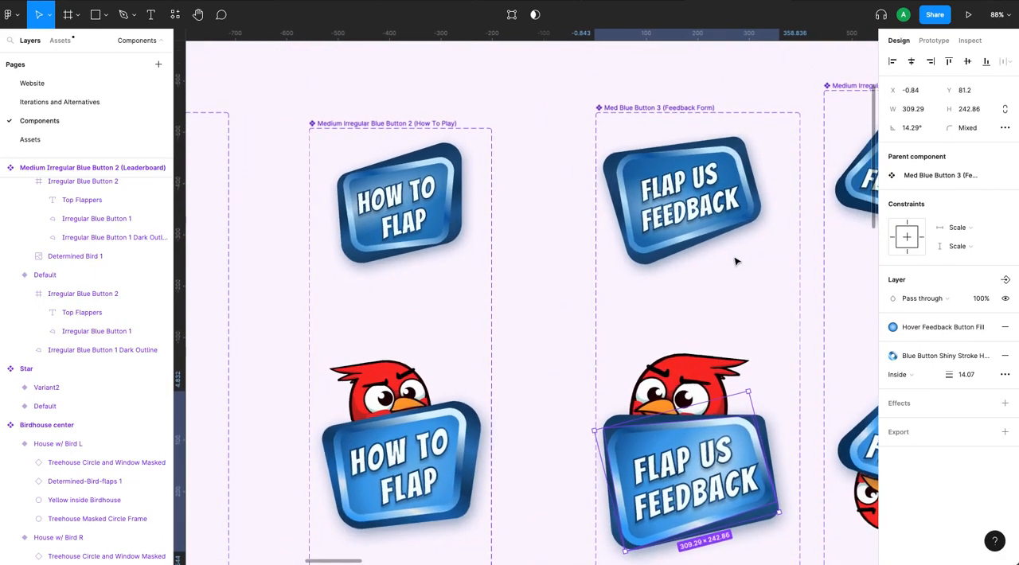
scroll(735, 260, right, 5)
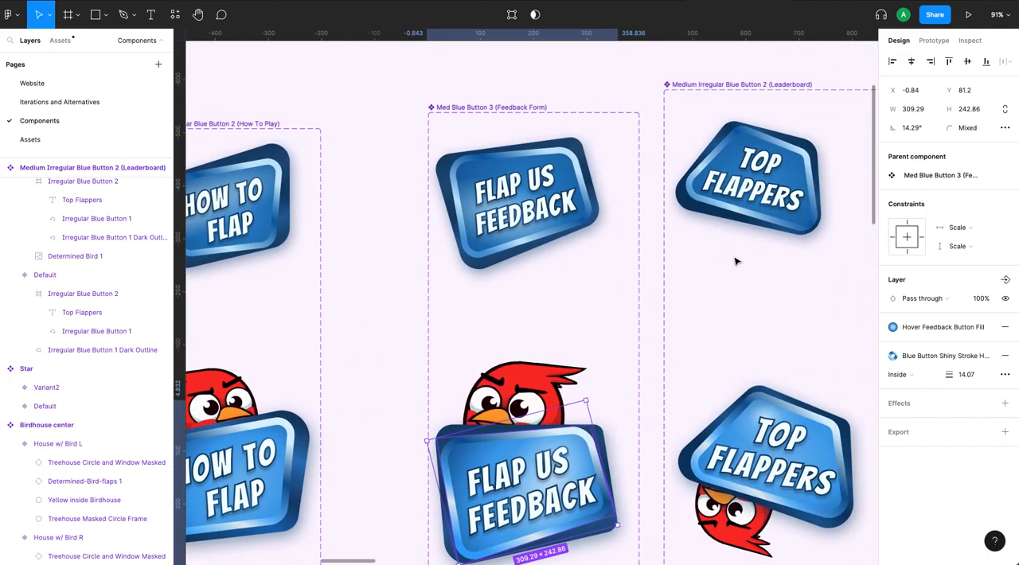
scroll(735, 260, right, 1)
scroll(717, 180, up, 5)
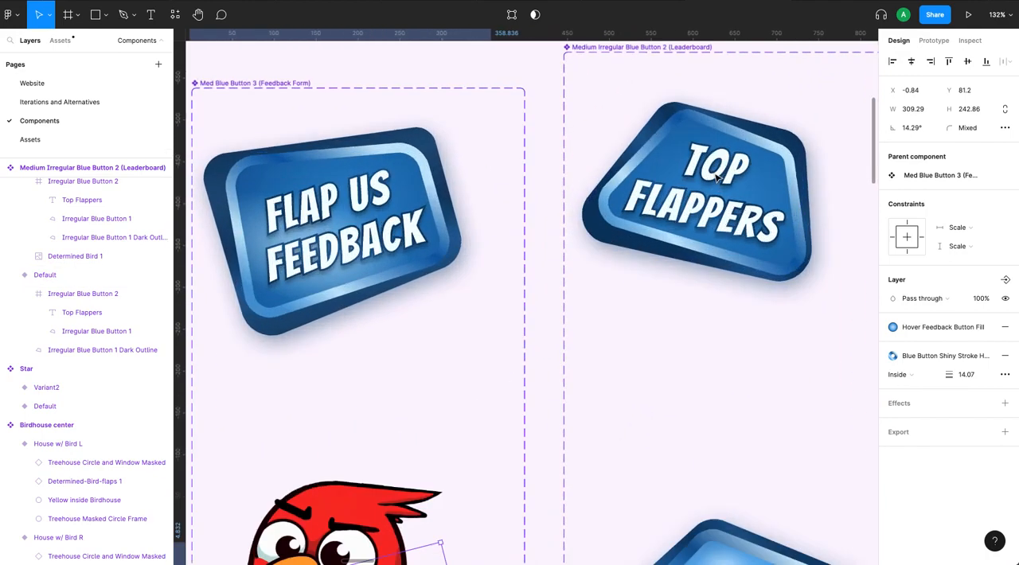
scroll(716, 179, right, 1)
scroll(721, 223, up, 2)
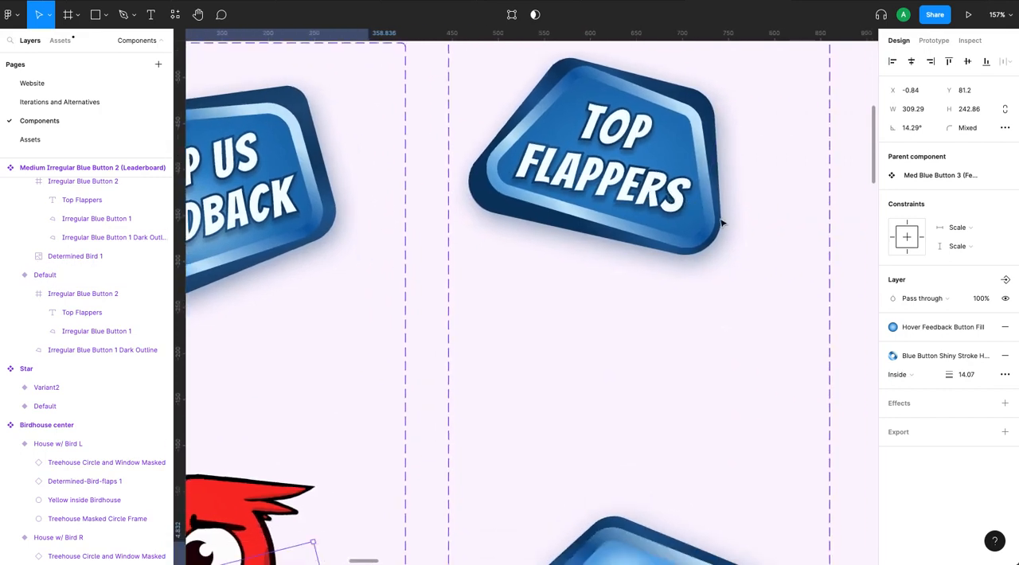
scroll(721, 223, down, 3)
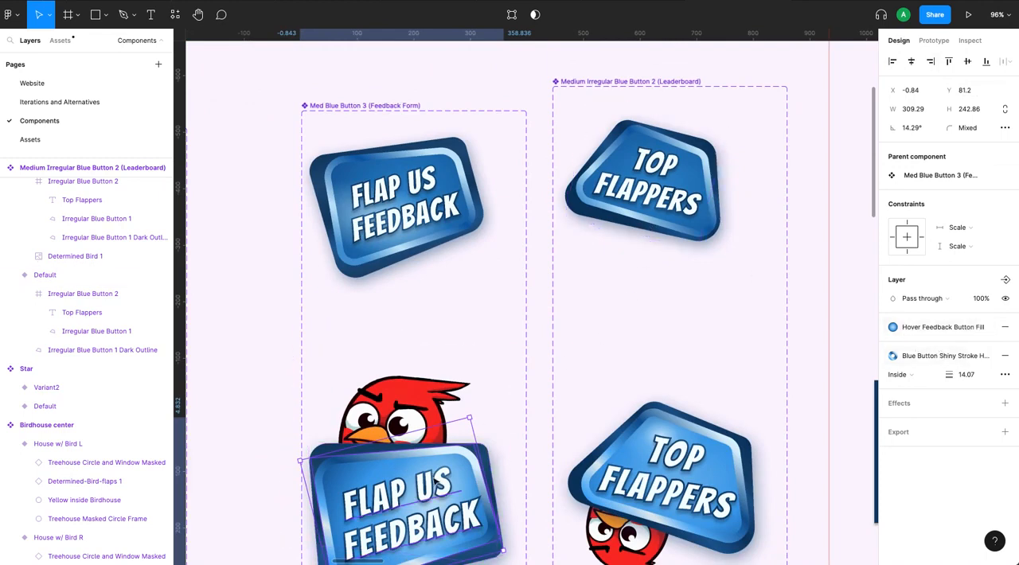
Detach the Blue Button fill style from the default Top Flappers button shape and inspect its radial gradient.
click(670, 189)
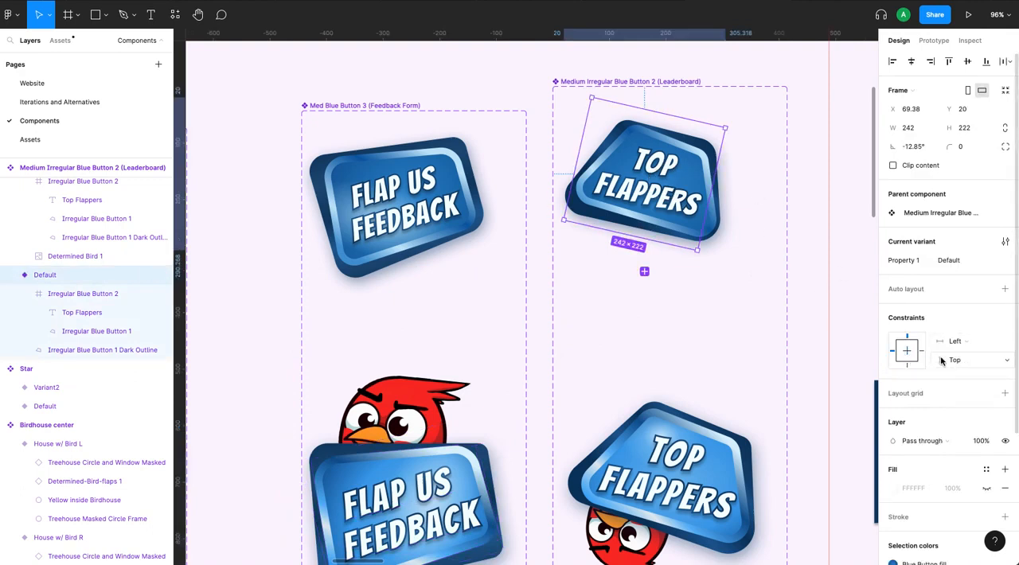
scroll(941, 361, down, 3)
scroll(941, 361, down, 1)
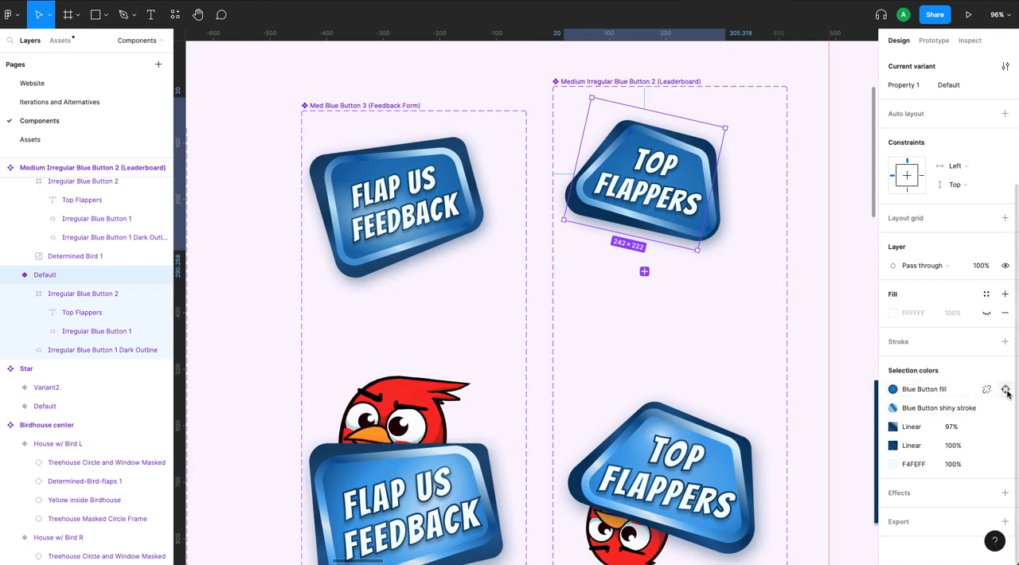
click(1006, 391)
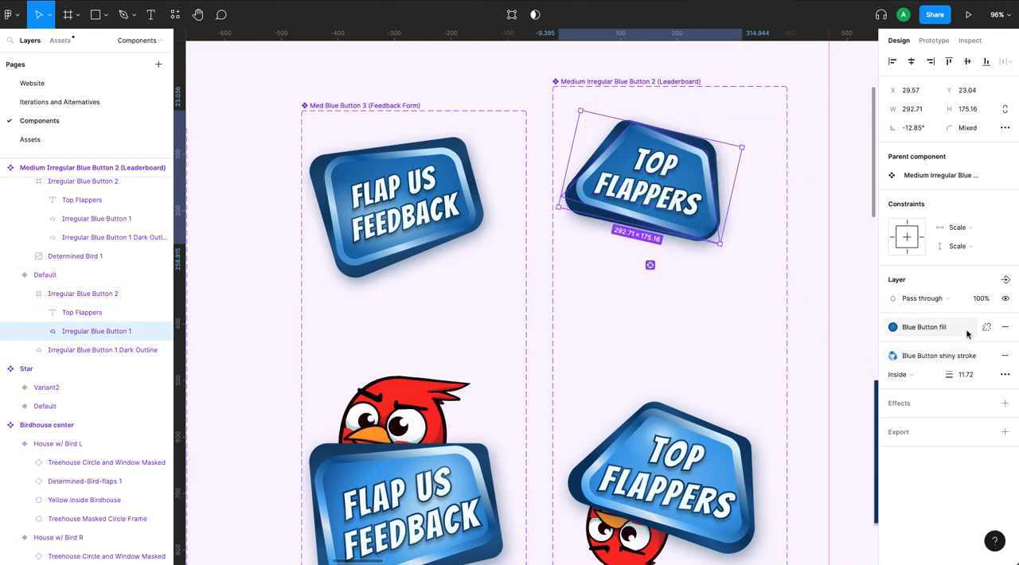
click(987, 326)
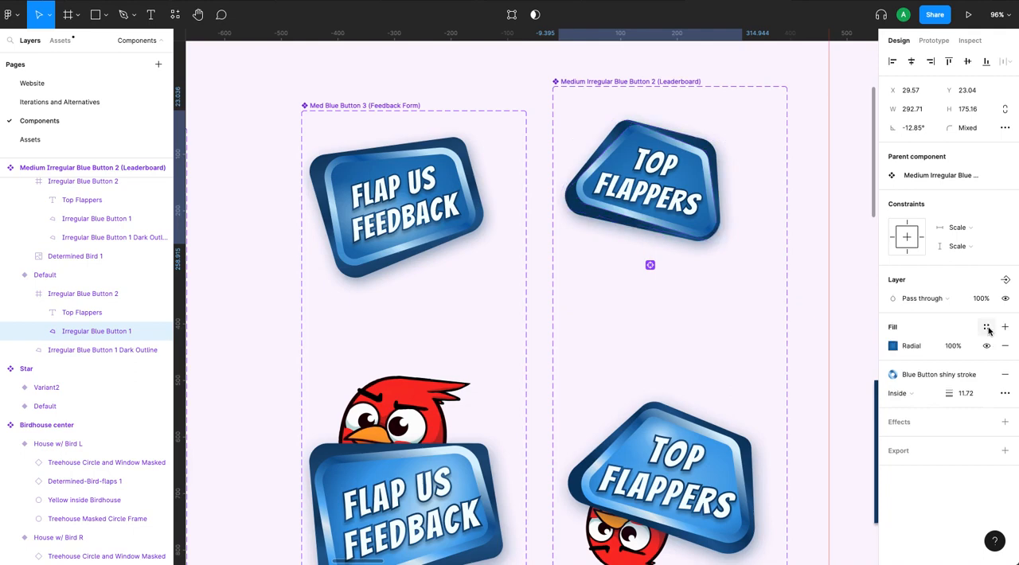
click(896, 349)
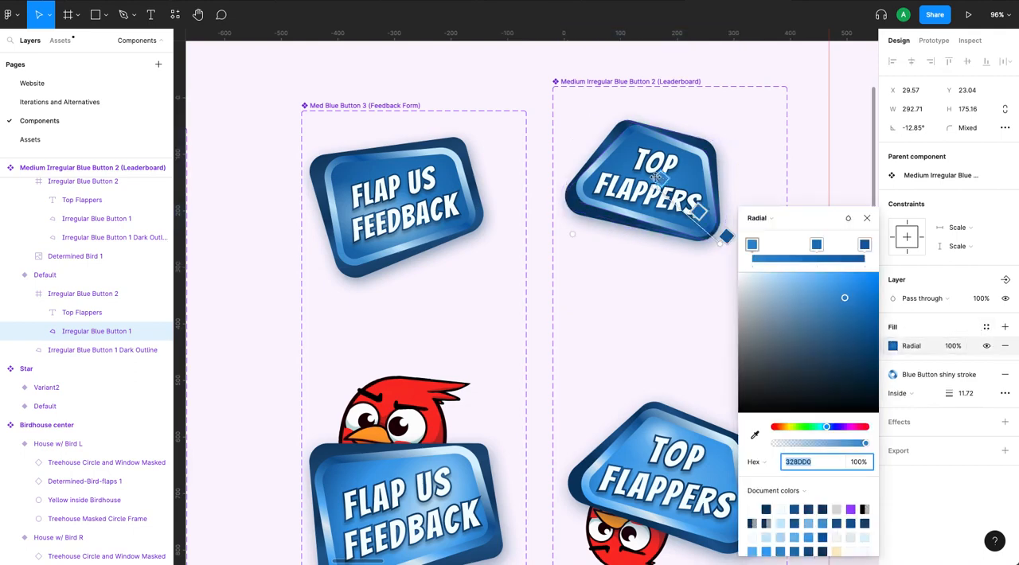
click(868, 218)
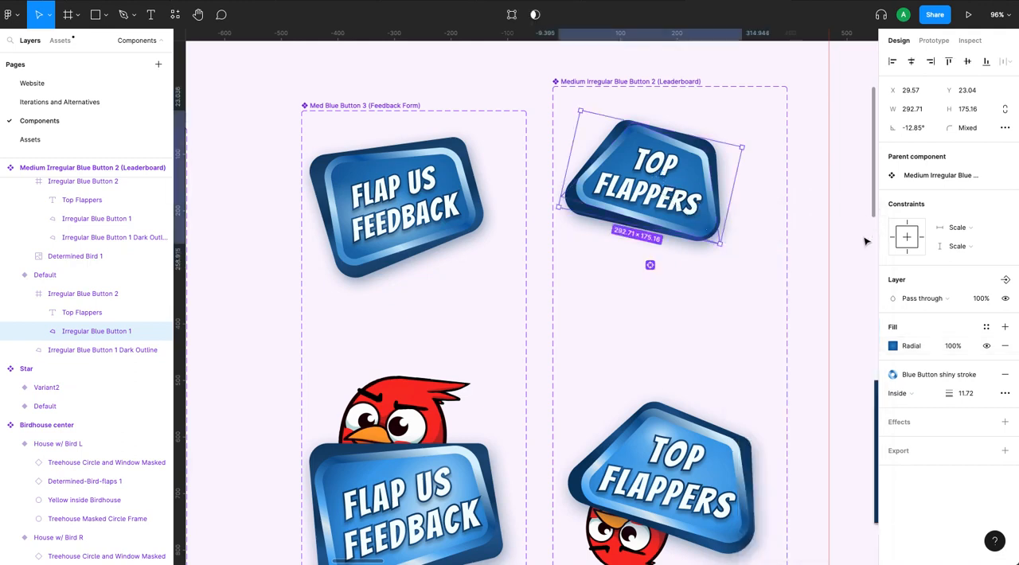
Add a second fill above the radial gradient on the Top Flappers shape and set its opacity to 60%.
click(1005, 327)
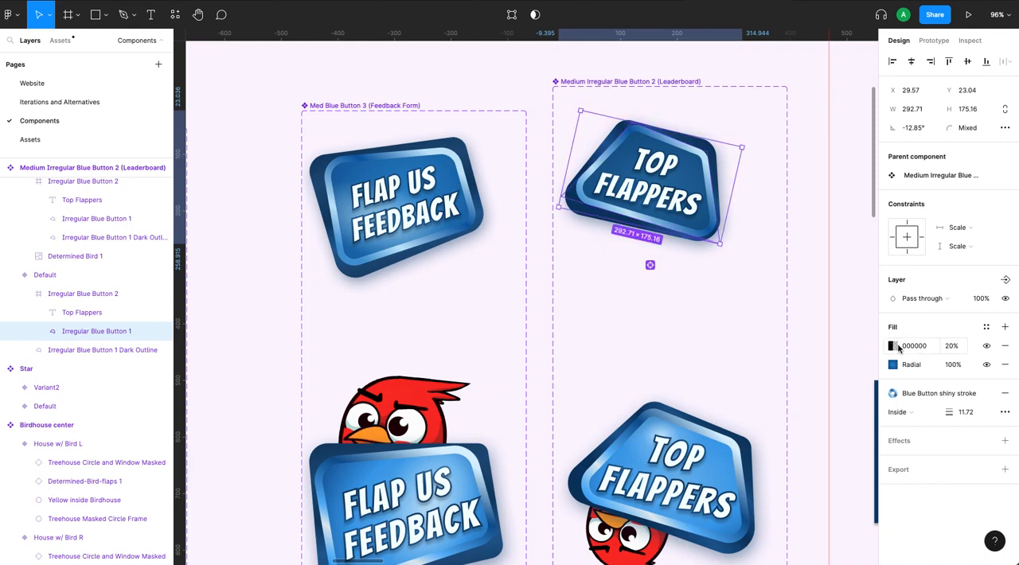
click(949, 348)
text(60)
key(Return)
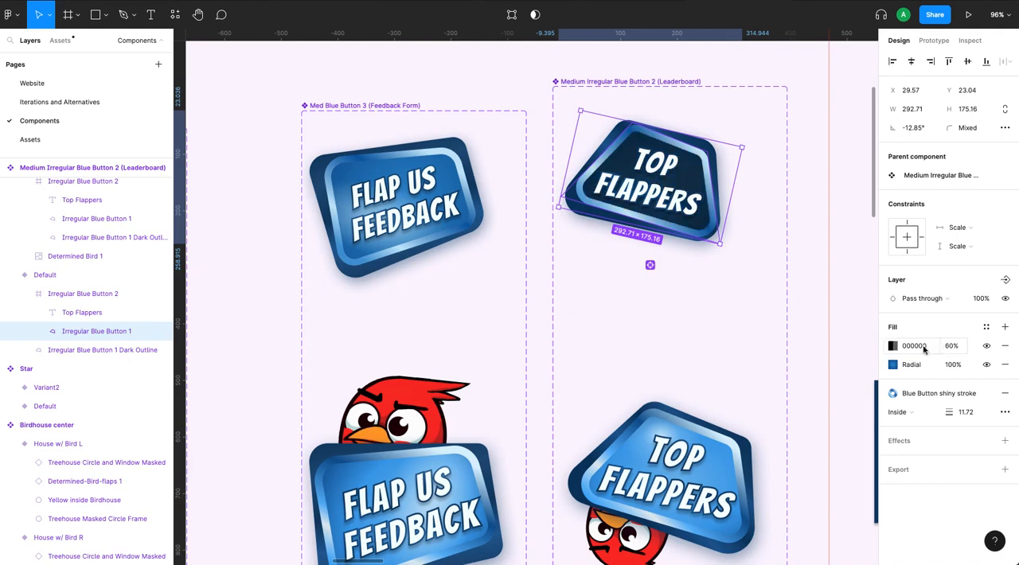
Recolor the new top fill to the very pale blue F8FCFF and change it from solid to a radial gradient.
click(893, 346)
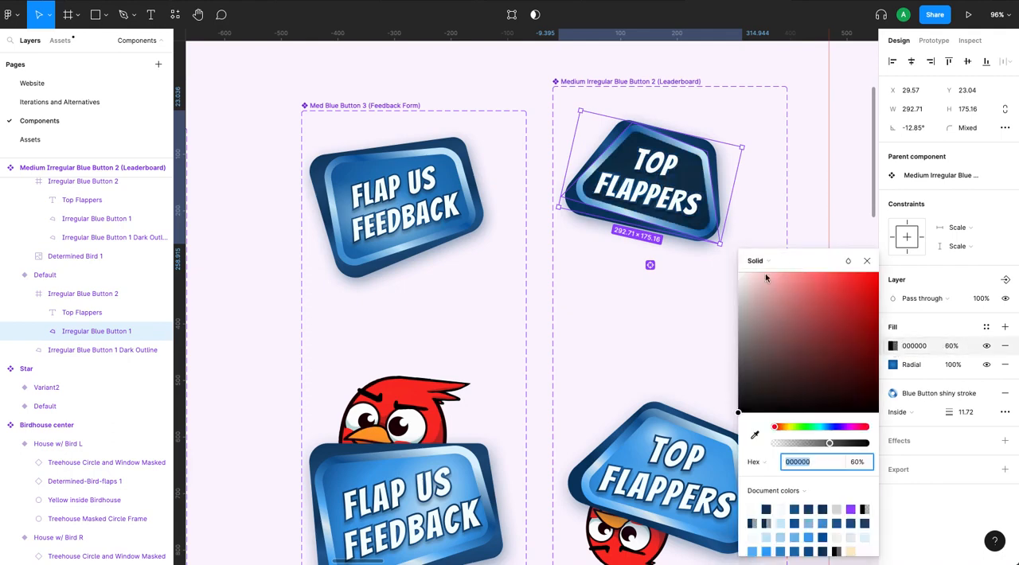
drag(748, 370, 741, 275)
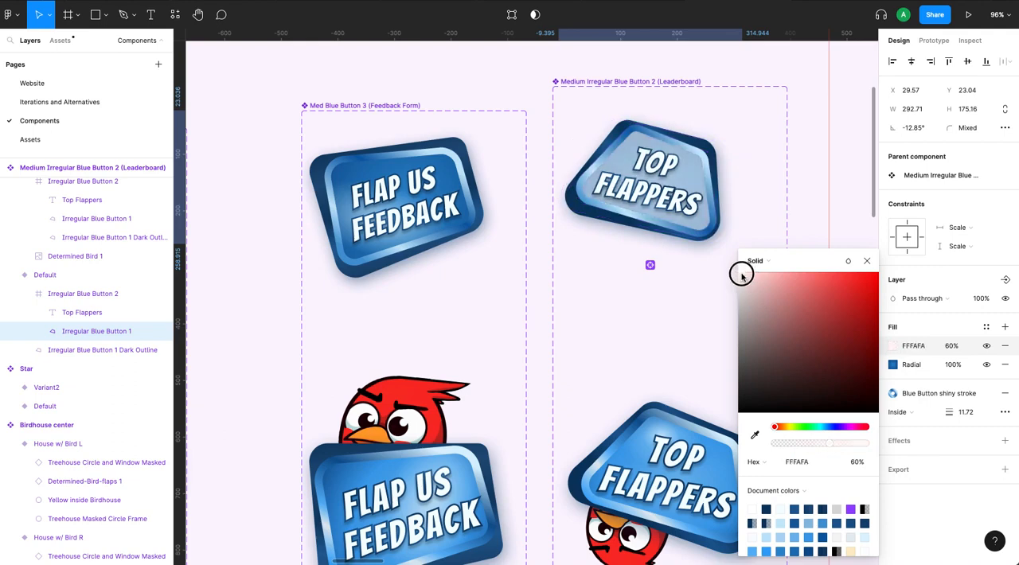
click(827, 428)
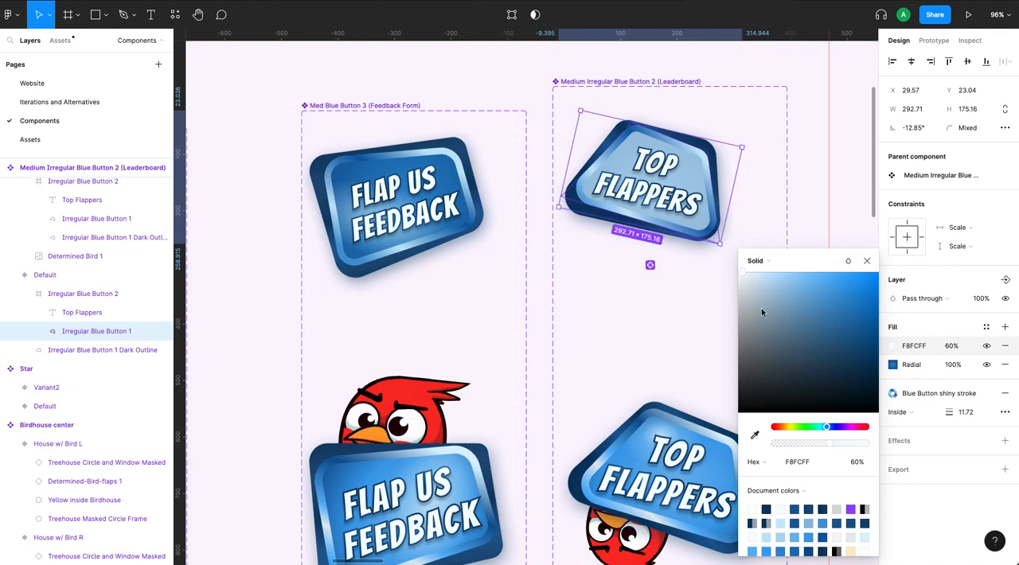
click(761, 262)
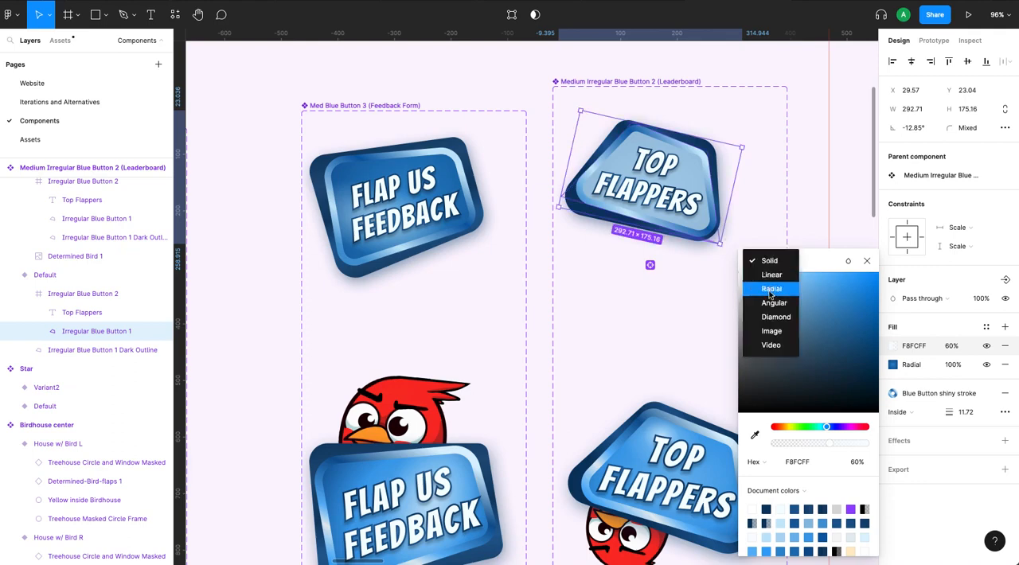
click(770, 290)
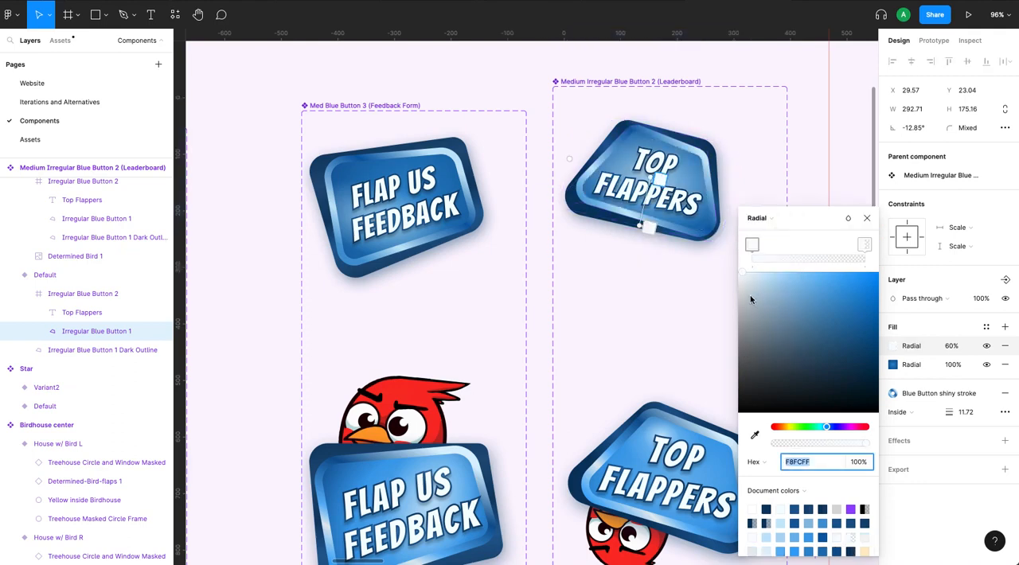
Change the transparent end stop of the new radial gradient to light blue D2ECFF.
click(865, 244)
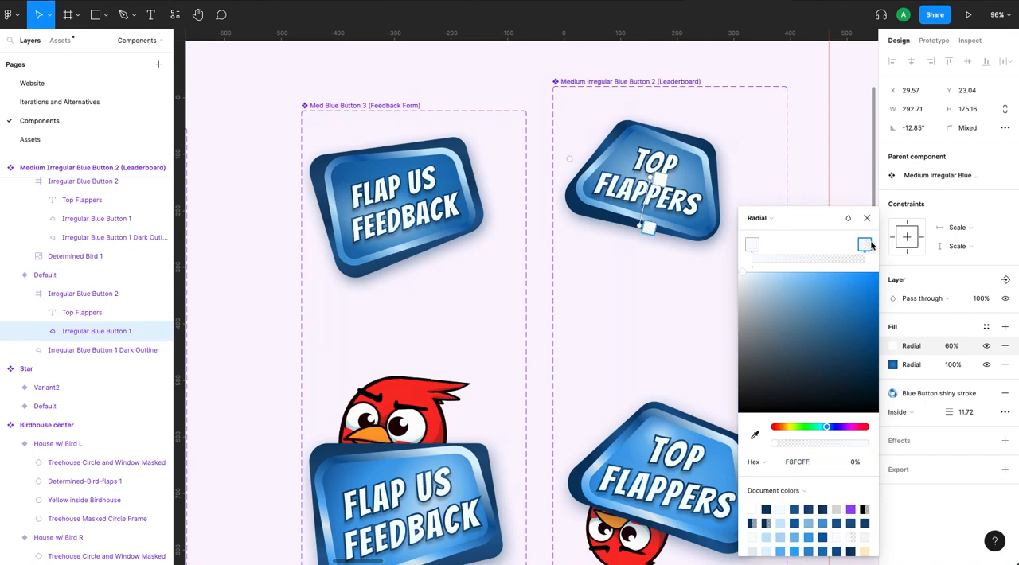
mouse_move(759, 276)
mouse_down()
mouse_move(750, 274)
mouse_move(763, 274)
mouse_up()
click(752, 244)
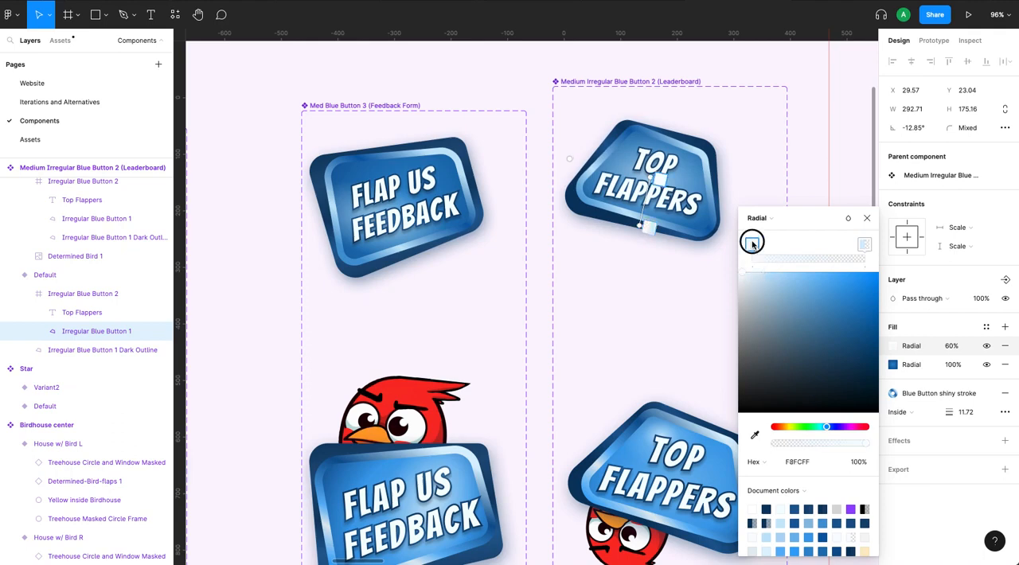
click(864, 245)
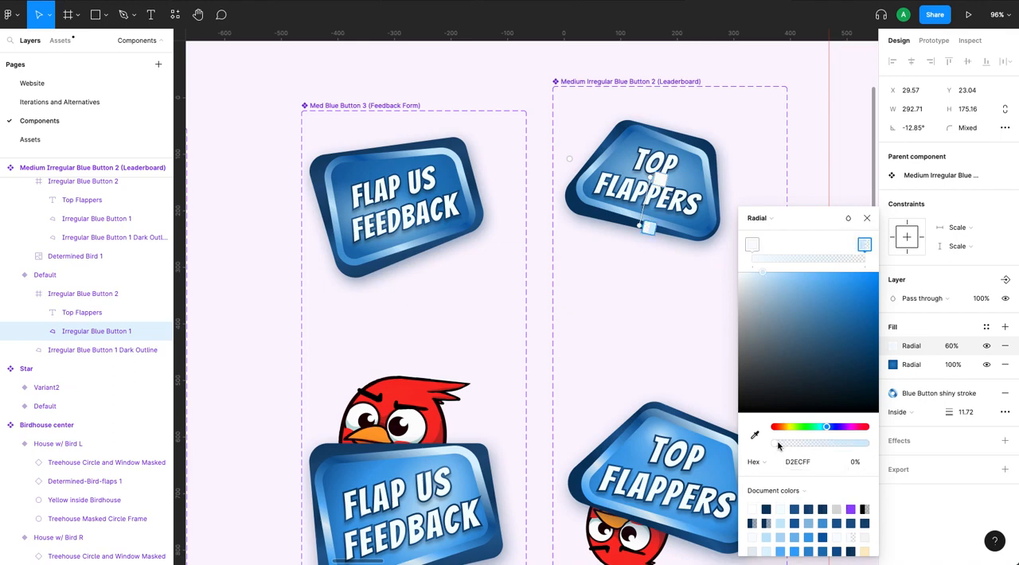
click(752, 245)
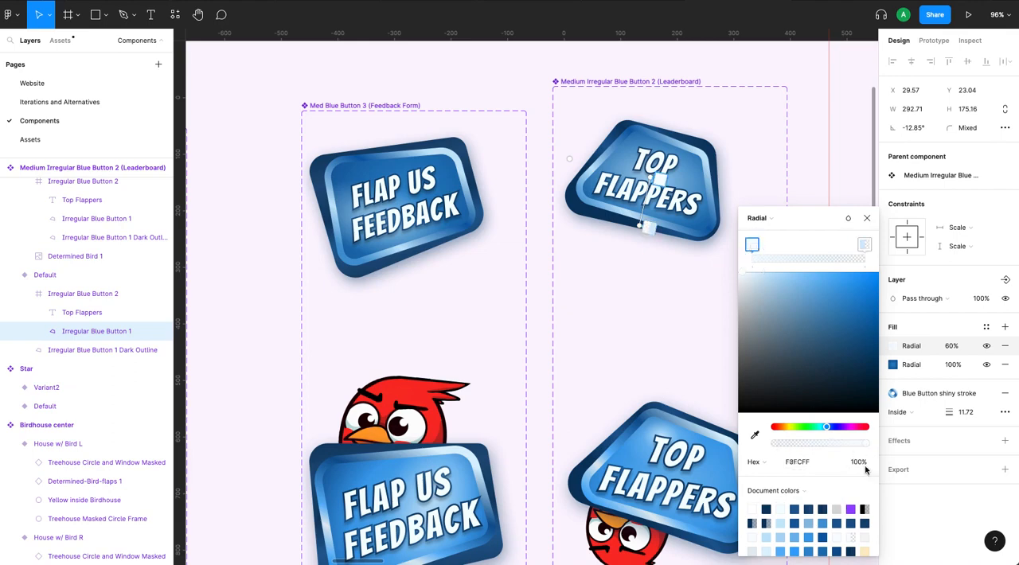
Add a middle stop to the pale radial gradient, placed about a quarter of the way from its start.
click(763, 246)
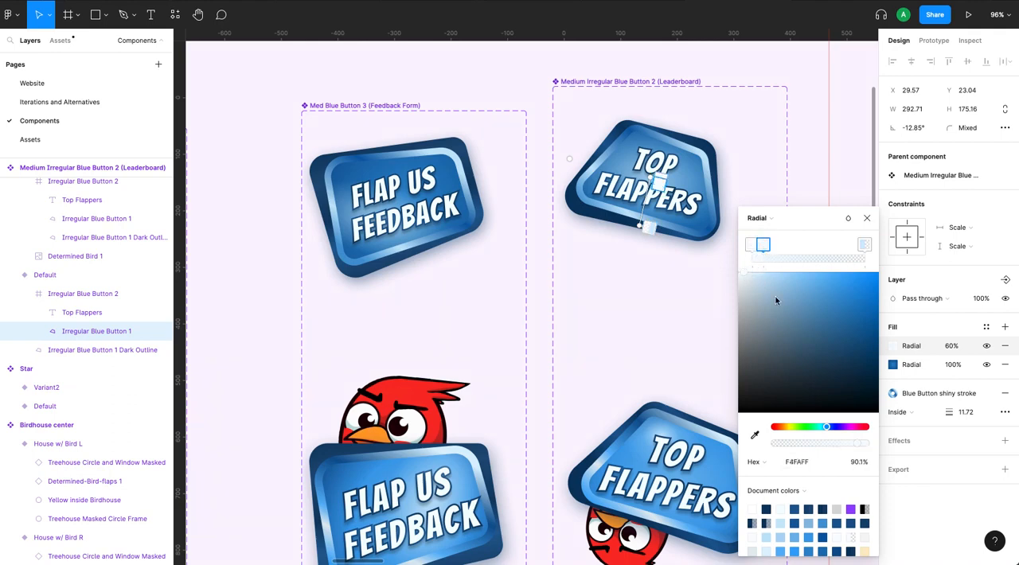
drag(763, 248, 778, 247)
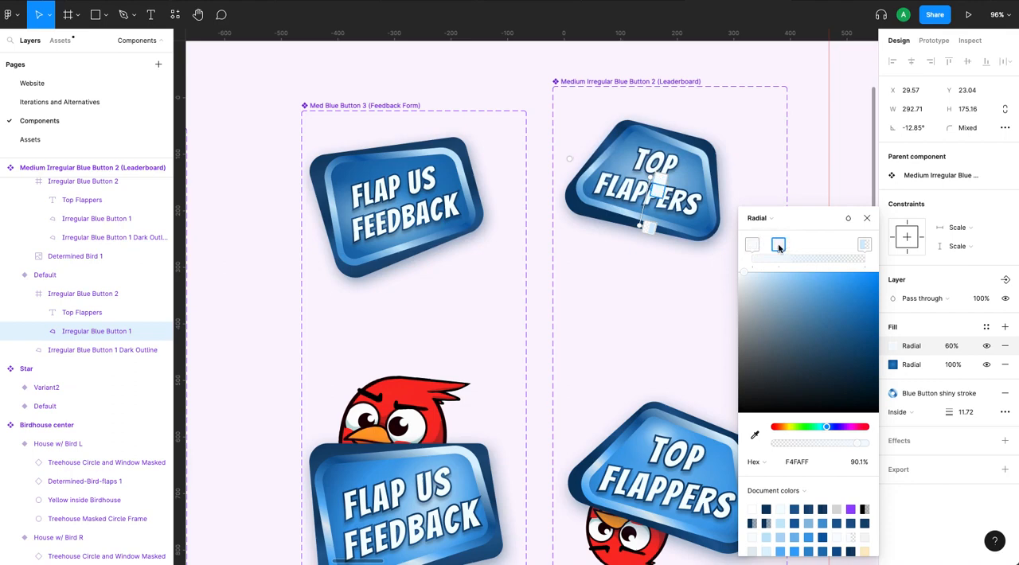
click(867, 220)
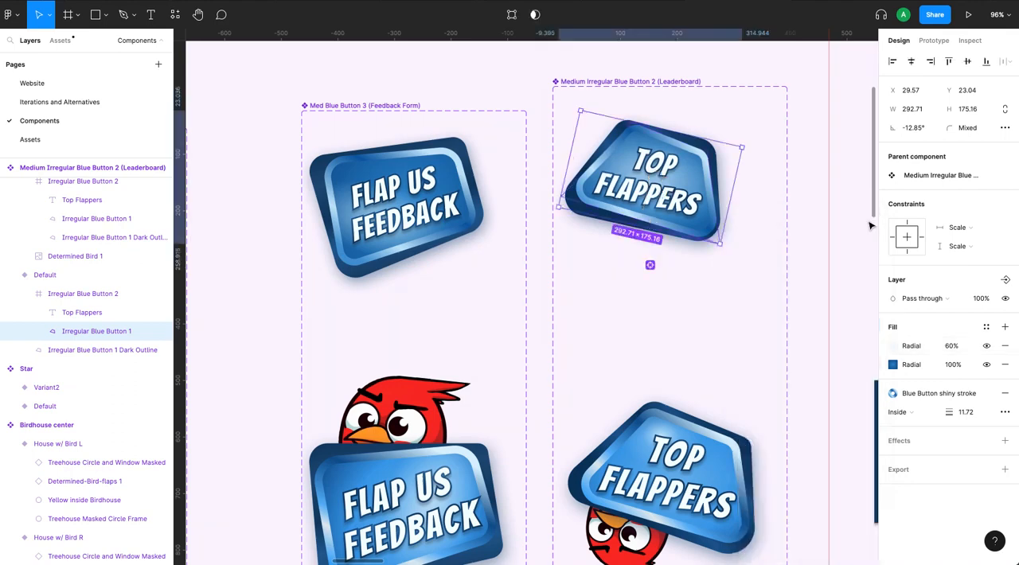
Move the pale radial gradient's center up to the word TOP on the Top Flappers shape and bring its end point in to the word FLAPPERS.
click(893, 346)
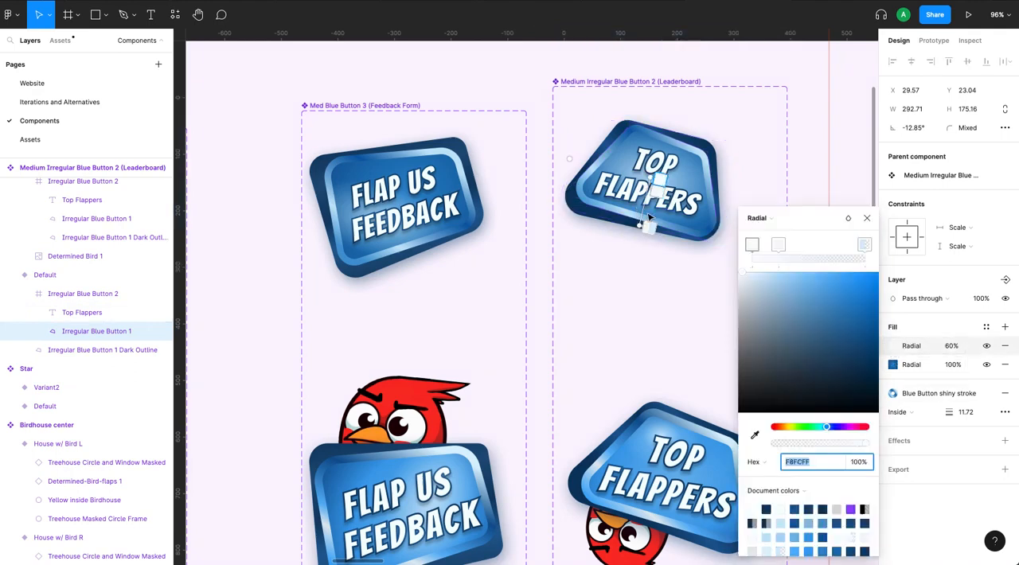
scroll(651, 212, up, 5)
scroll(651, 212, up, 5)
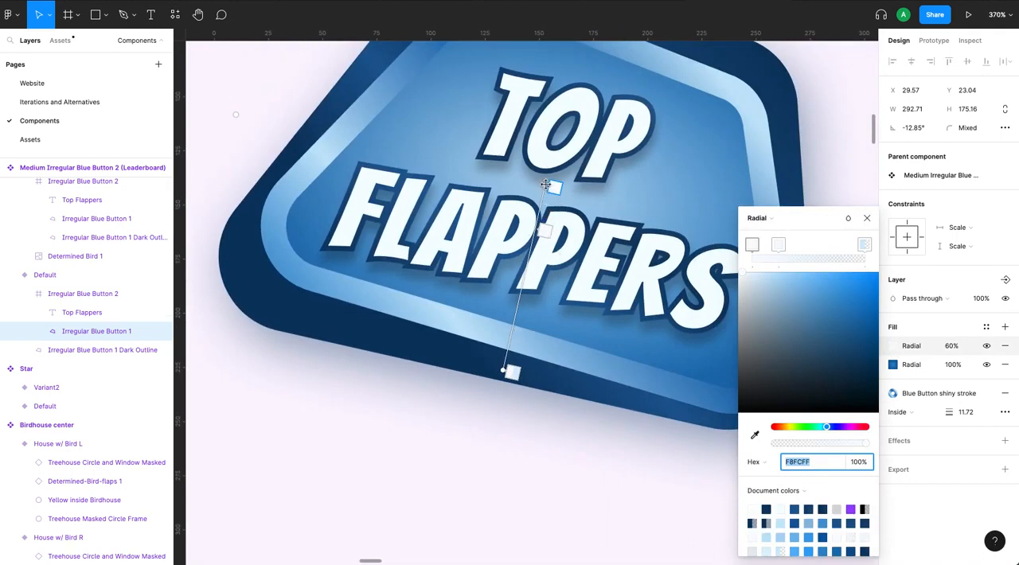
scroll(555, 133, down, 5)
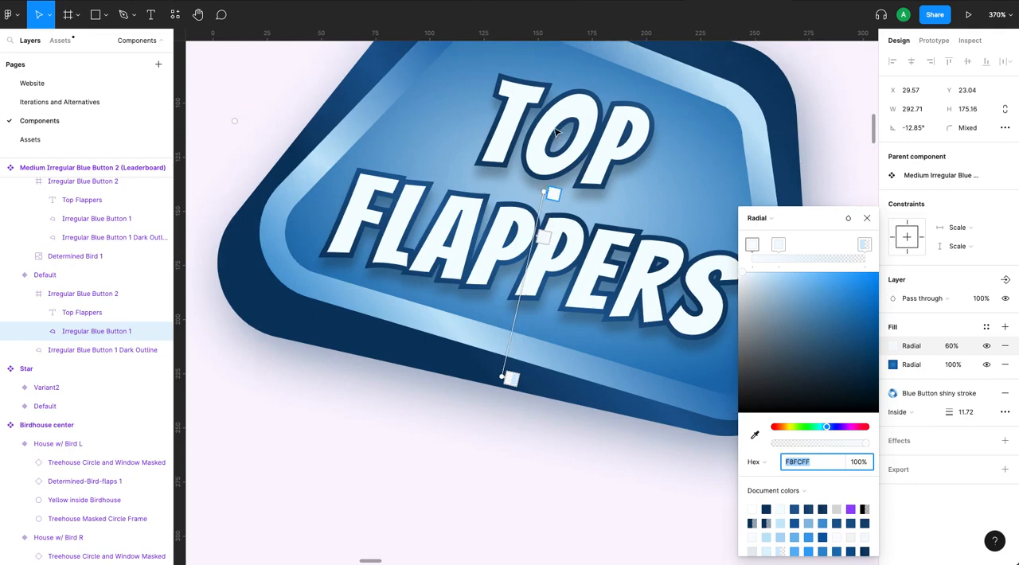
scroll(555, 133, up, 1)
scroll(555, 133, right, 1)
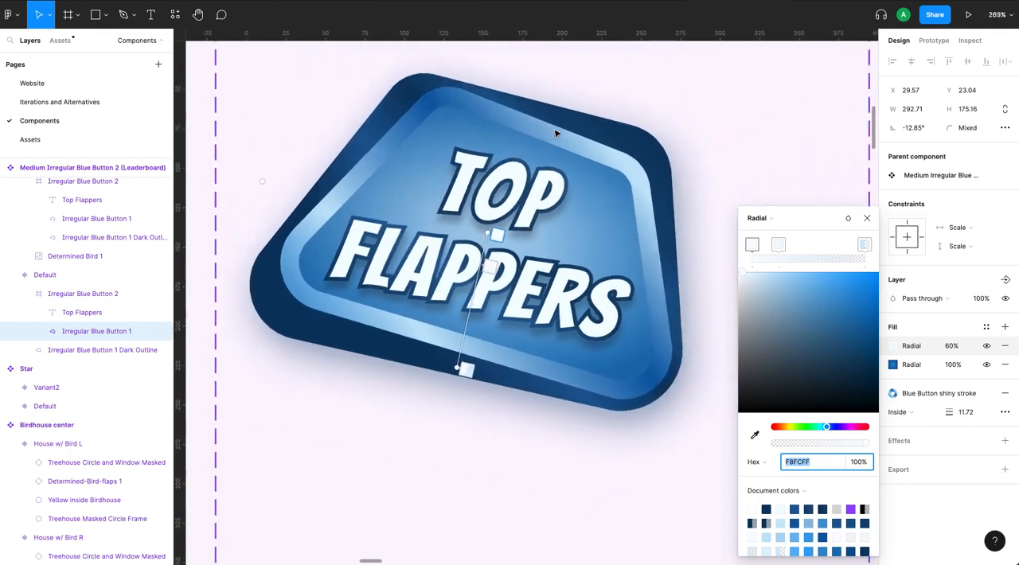
drag(487, 232, 503, 180)
drag(464, 367, 521, 284)
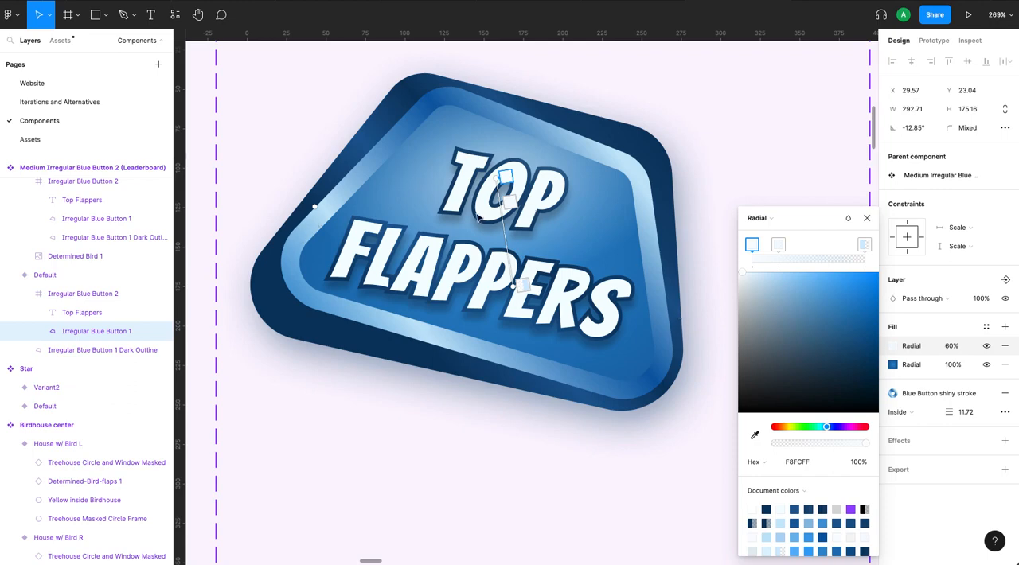
Shrink the pale radial glow by narrowing its width and pulling its end point up to the gap between TOP and FLAPPERS.
mouse_move(313, 207)
mouse_down()
mouse_move(446, 183)
mouse_move(302, 214)
mouse_up()
drag(439, 197, 310, 206)
drag(512, 285, 504, 247)
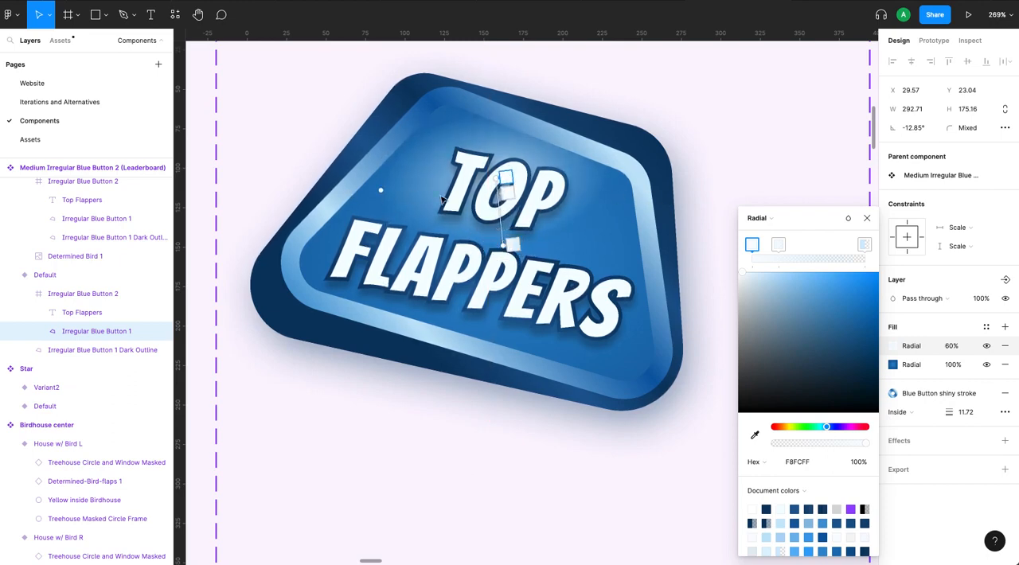
Nudge the pale gradient's center slightly down, widen the glow toward the shape's slanted side edge, and deselect the shape.
drag(496, 177, 499, 183)
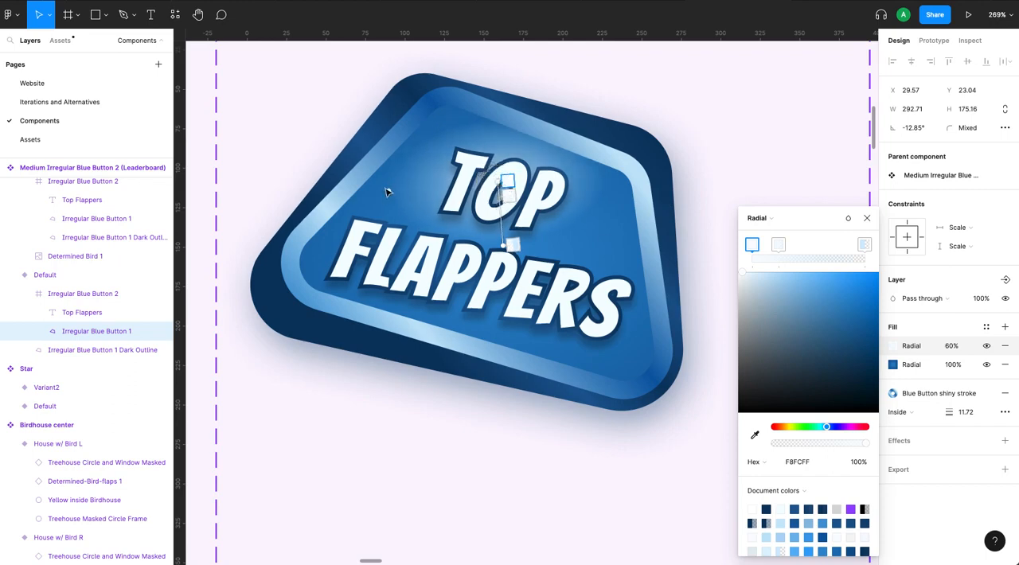
drag(388, 188, 342, 193)
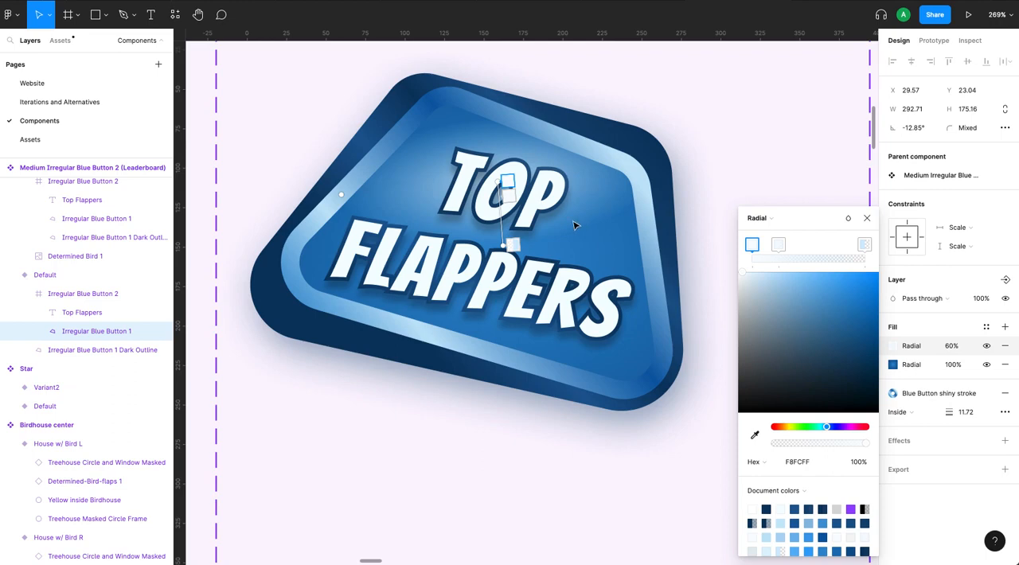
click(726, 171)
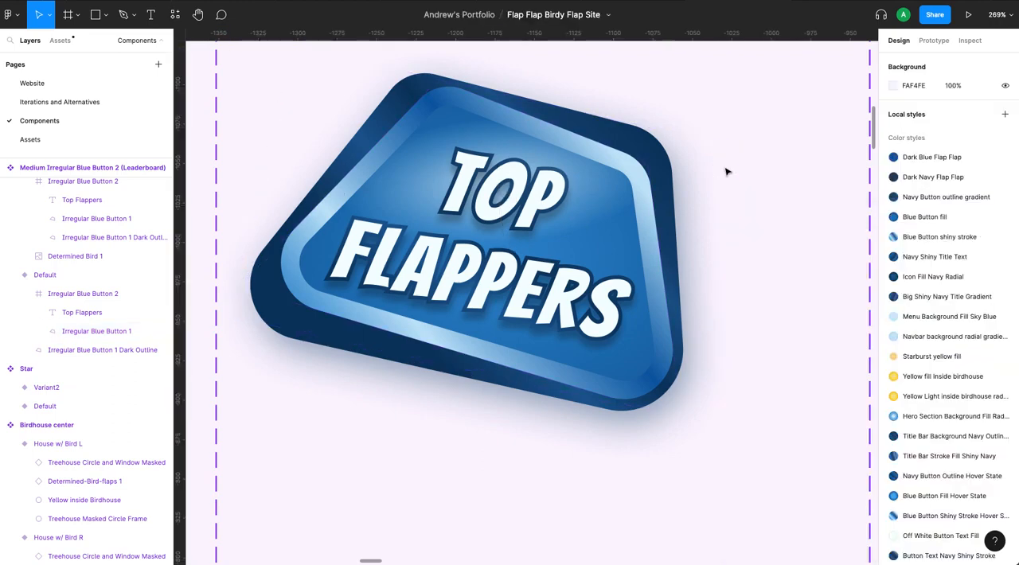
scroll(768, 151, down, 5)
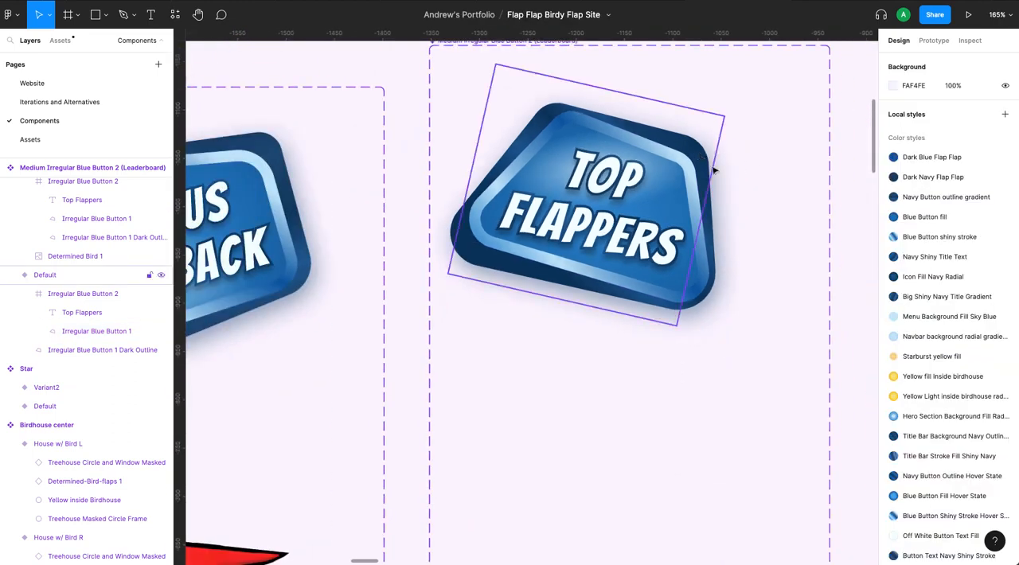
scroll(792, 225, down, 5)
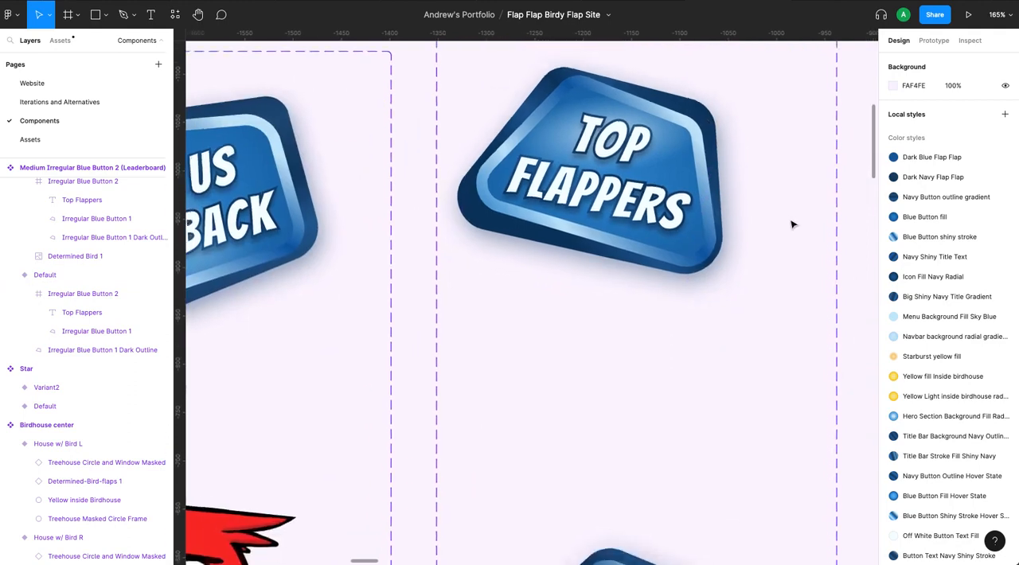